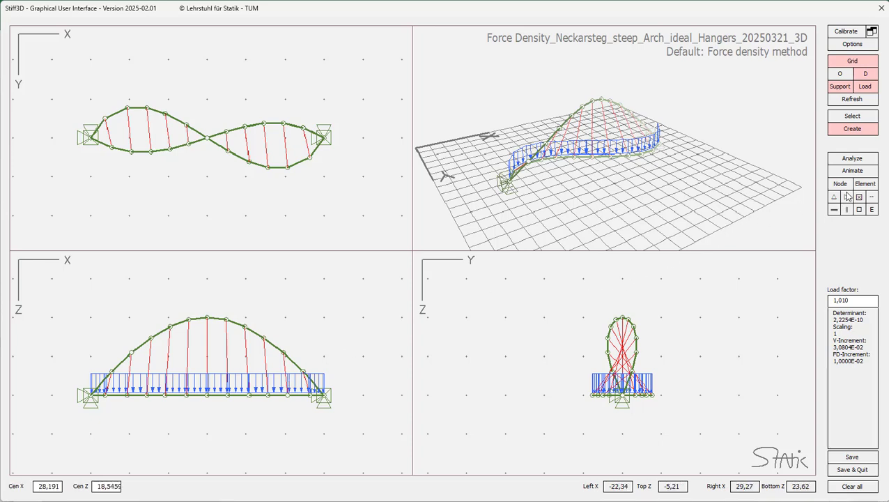
Return the bridge model to its initial geometry in Create mode and activate coordinate constraints for the Force Density Method.
{"action": "left_click", "coordinate": [852, 131]}
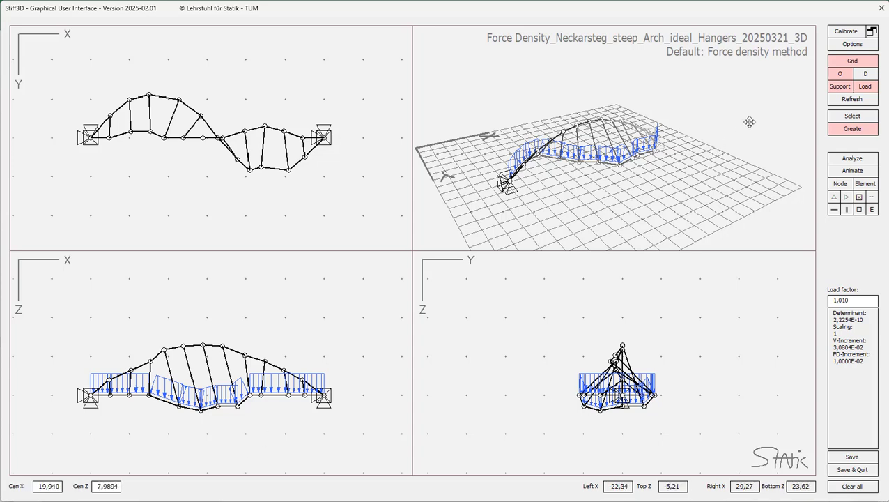
{"action": "left_click", "coordinate": [852, 45]}
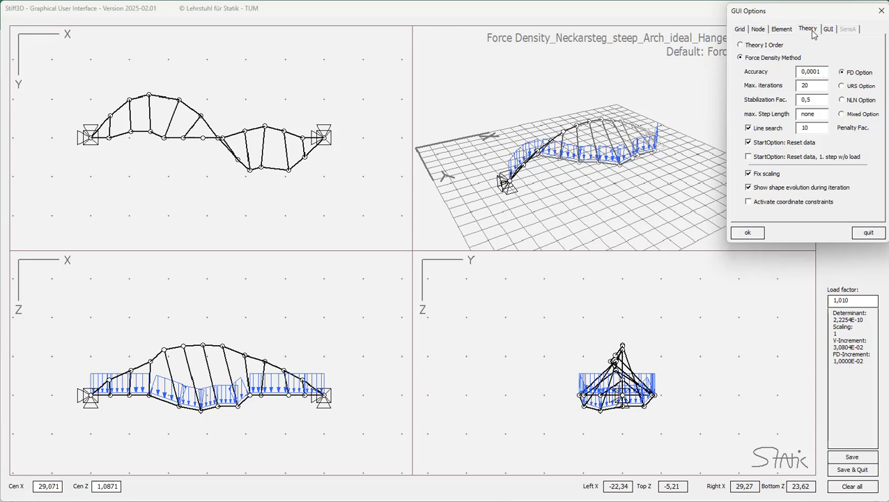
{"action": "left_click", "coordinate": [750, 202]}
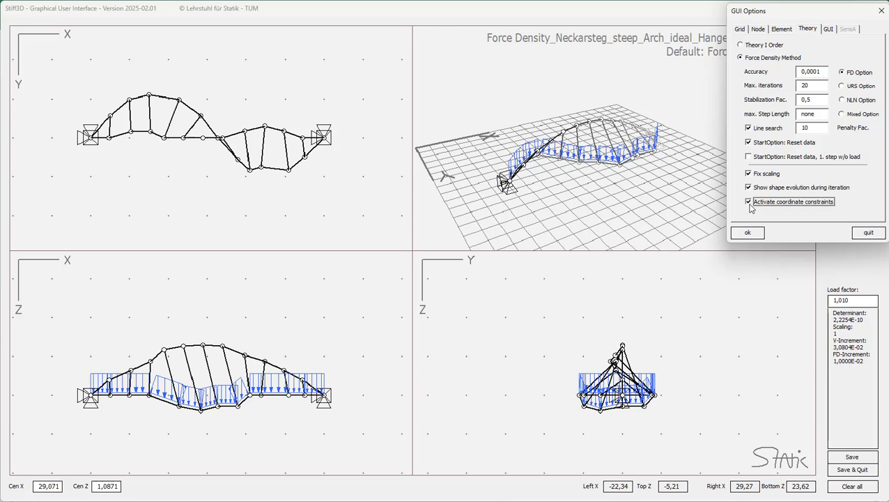
{"action": "left_click", "coordinate": [747, 232]}
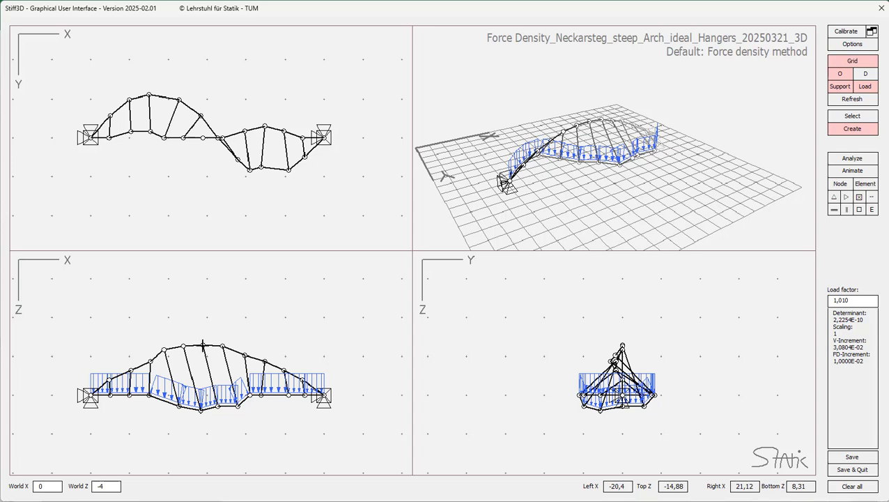
Examine the force density coordinate constraints of the arch's crown node, including its Z goal and constraint ID.
{"action": "right_click", "coordinate": [202, 346]}
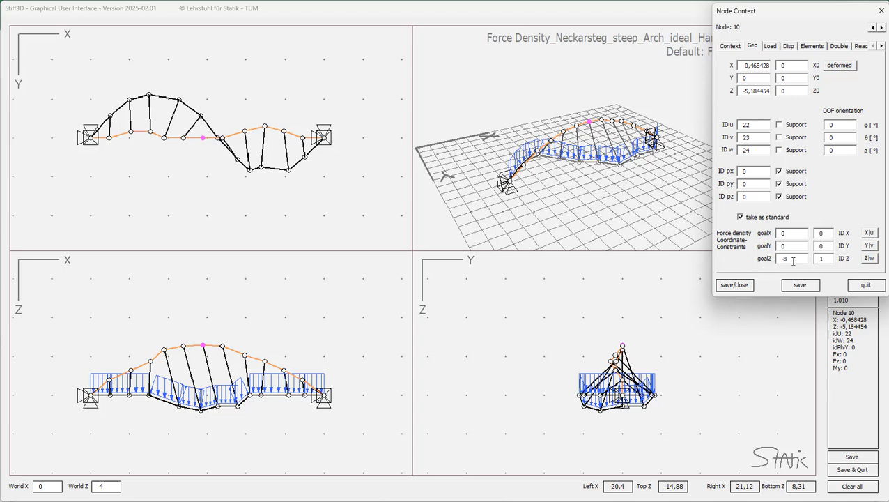
{"action": "left_click_drag", "start_coordinate": [796, 260], "coordinate": [773, 258]}
{"action": "left_click", "coordinate": [735, 285]}
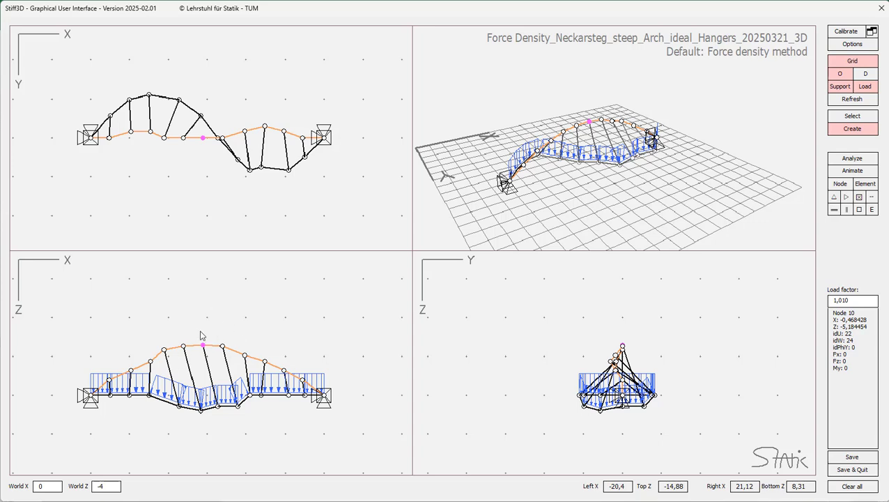
{"action": "left_click", "coordinate": [244, 428]}
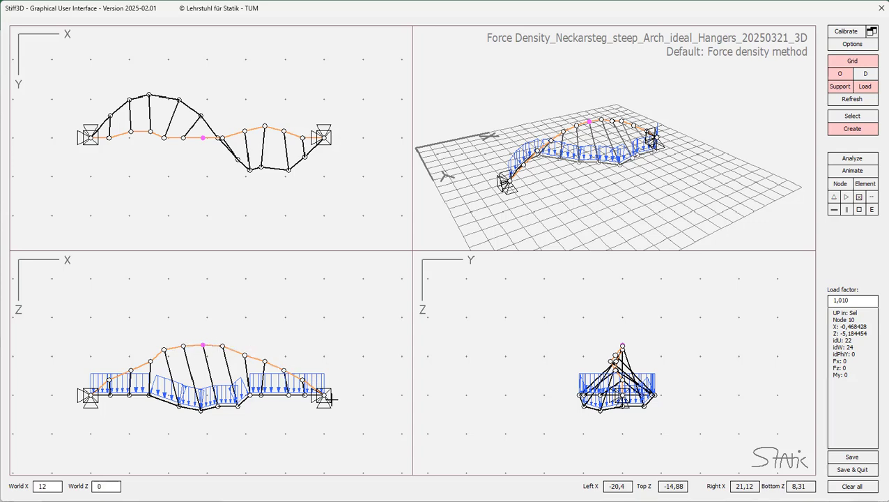
{"action": "left_click", "coordinate": [204, 345]}
{"action": "left_click", "coordinate": [240, 322]}
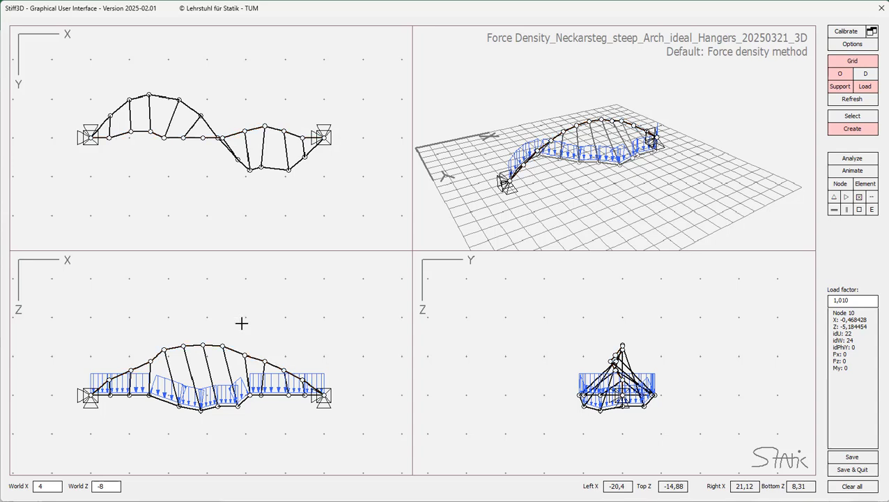
{"action": "right_click", "coordinate": [202, 345]}
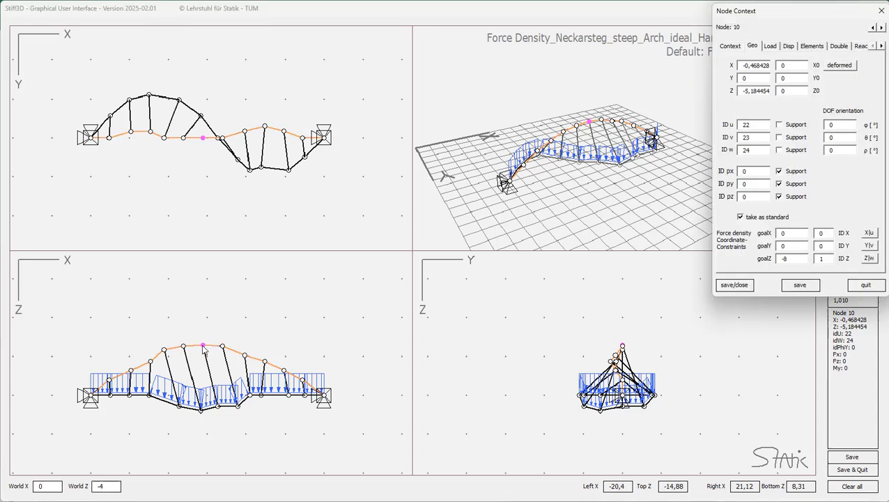
{"action": "left_click", "coordinate": [861, 287]}
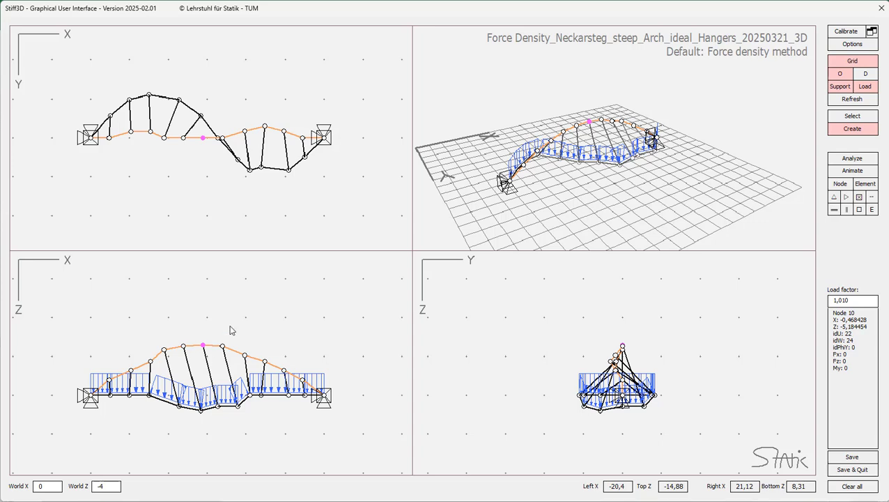
{"action": "left_click", "coordinate": [256, 304]}
{"action": "left_click", "coordinate": [264, 310]}
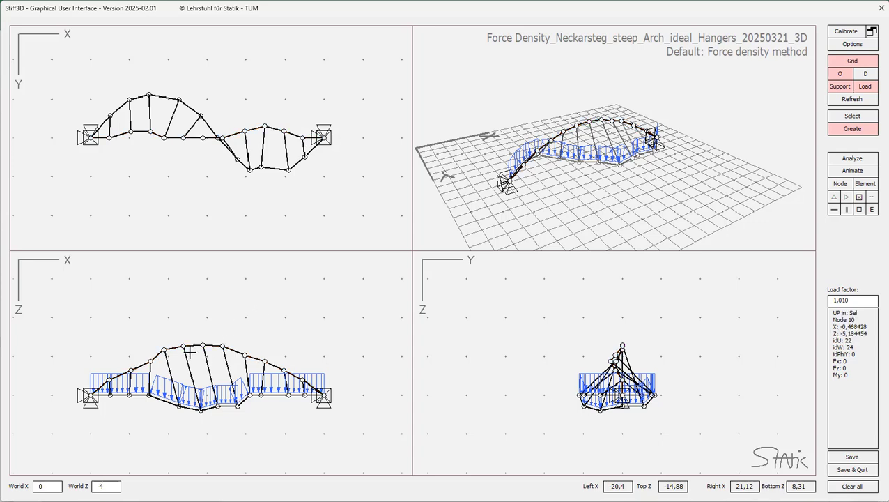
Inspect the force density constraint IDs in the load properties of arch elements 7 to 9.
{"action": "left_click", "coordinate": [101, 384]}
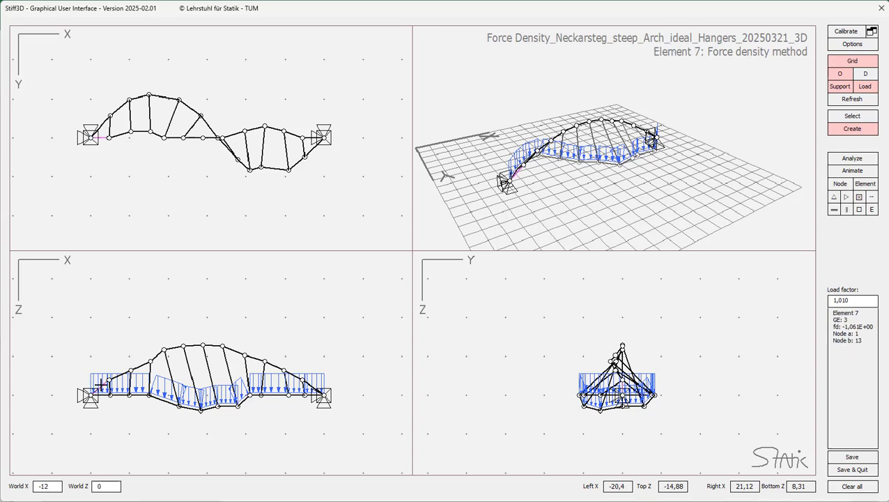
{"action": "right_click", "coordinate": [101, 384]}
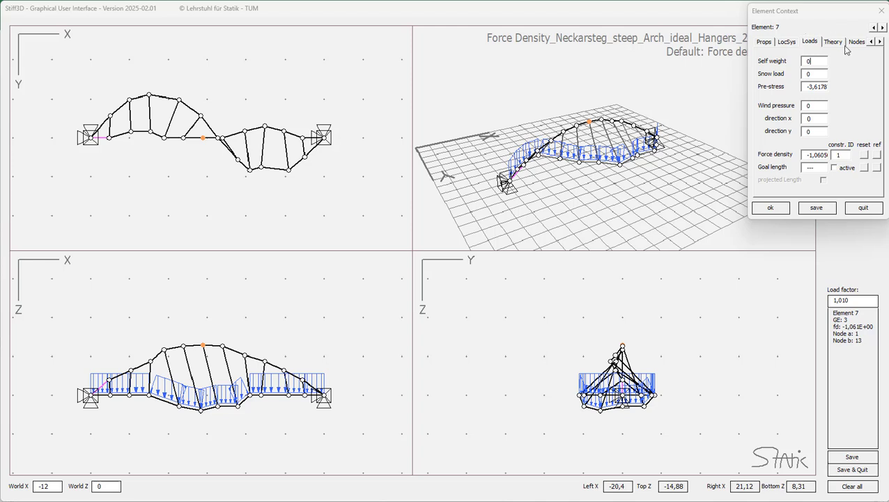
{"action": "left_click", "coordinate": [881, 42]}
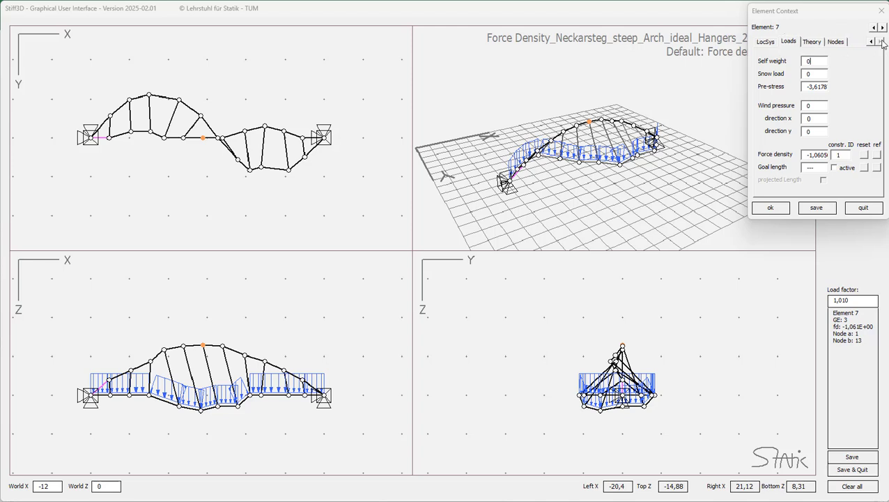
{"action": "left_click", "coordinate": [789, 42]}
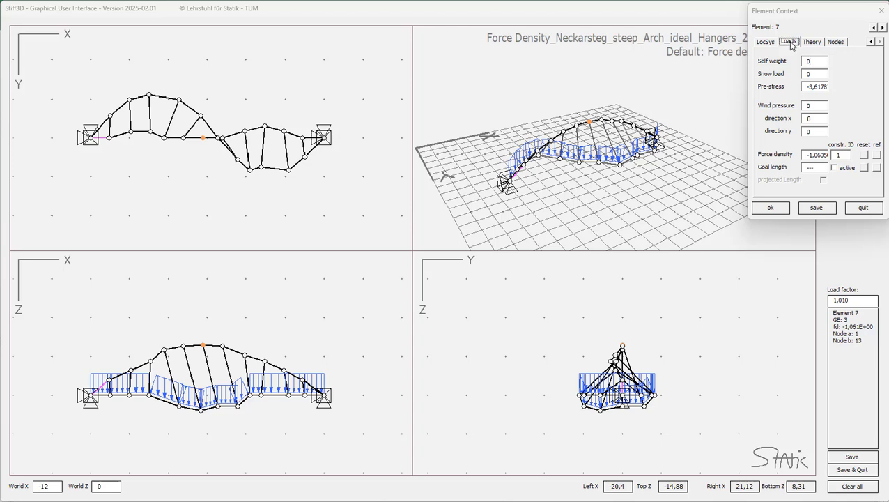
{"action": "double_click", "coordinate": [848, 156]}
{"action": "double_click", "coordinate": [845, 156]}
{"action": "left_click", "coordinate": [882, 26]}
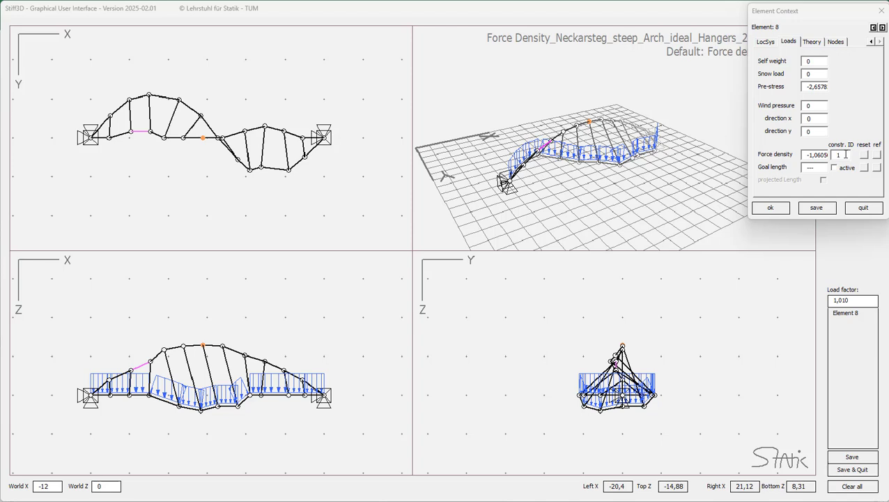
{"action": "left_click", "coordinate": [882, 27]}
{"action": "left_click", "coordinate": [771, 207]}
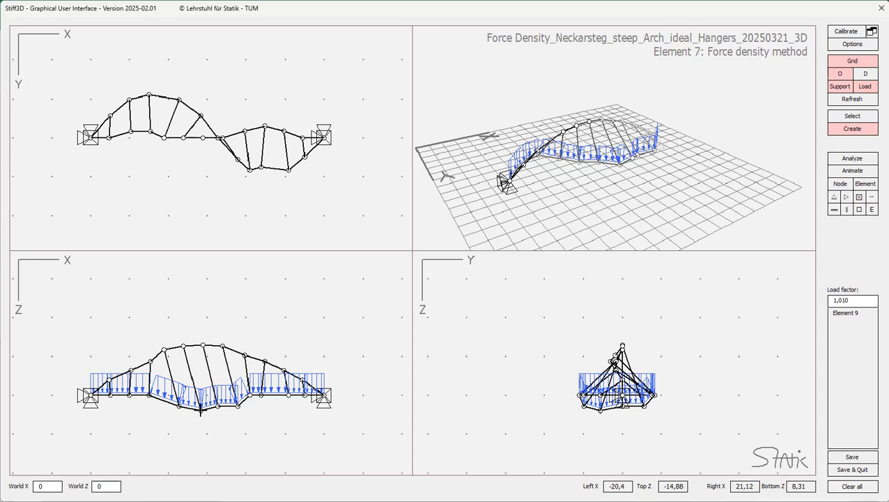
Check the Z goal coordinates and constraint IDs of deck nodes 20, 21 and 22.
{"action": "right_click", "coordinate": [200, 411]}
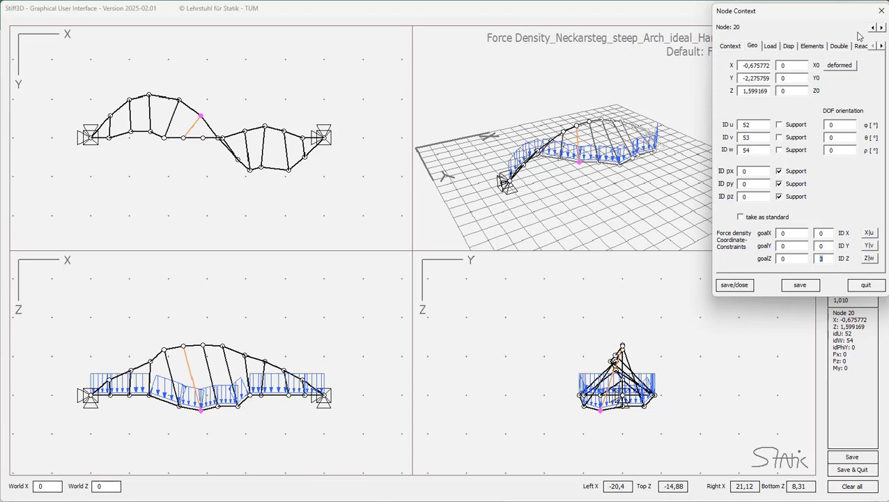
{"action": "left_click", "coordinate": [883, 28]}
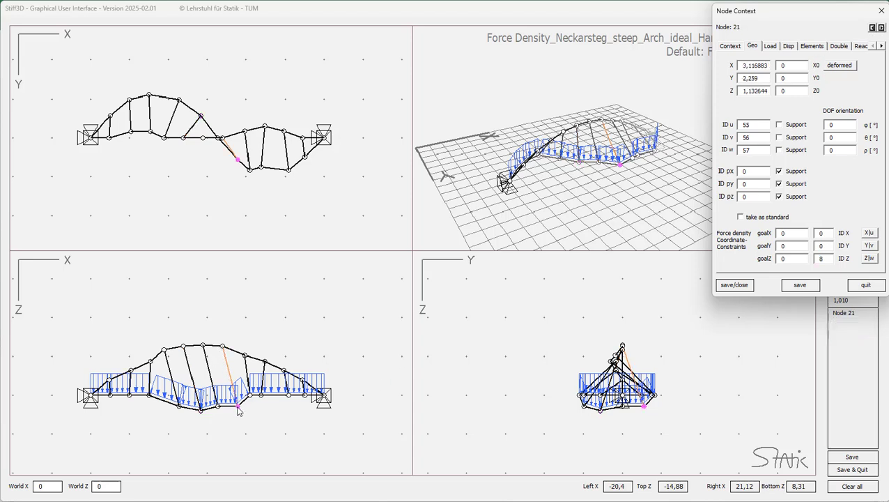
{"action": "left_click", "coordinate": [797, 259]}
{"action": "left_click", "coordinate": [881, 27]}
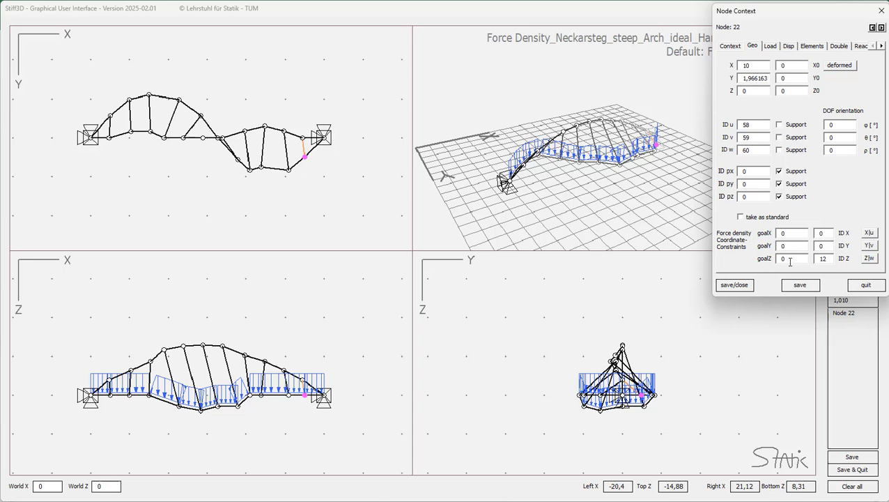
{"action": "left_click", "coordinate": [864, 286]}
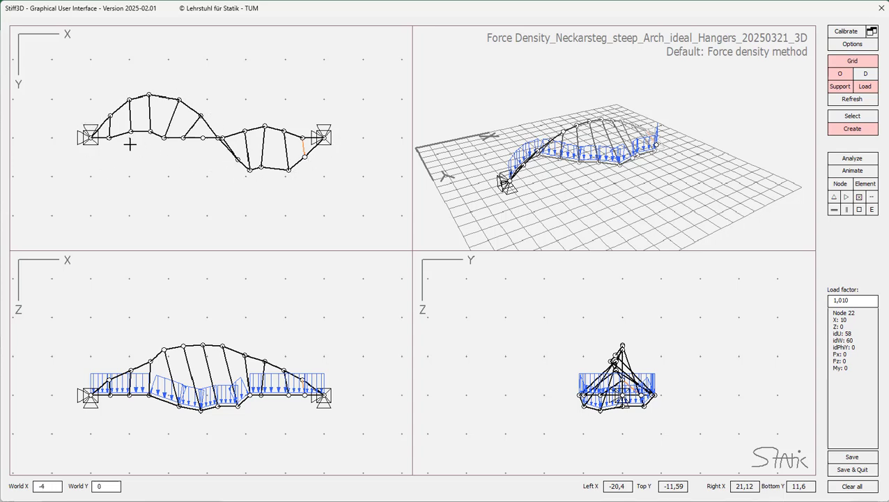
Review the active goal lengths in the load properties of deck elements 1, 2 and 3.
{"action": "double_click", "coordinate": [102, 123]}
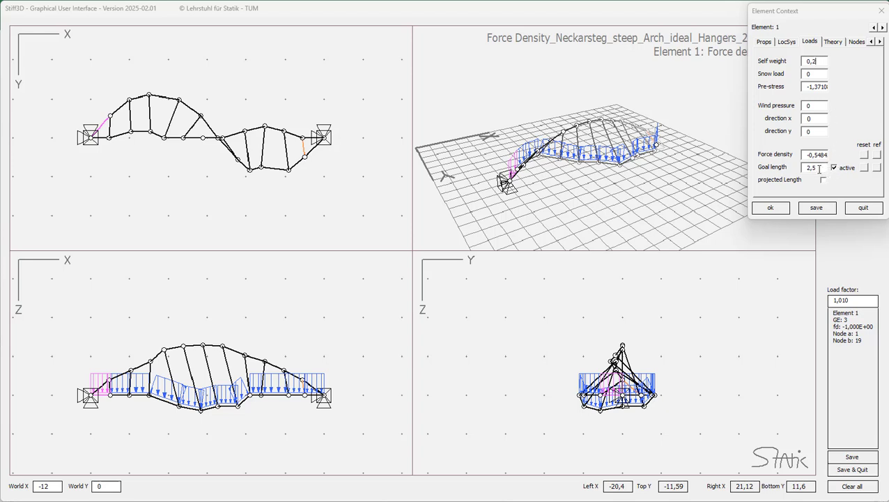
{"action": "left_click", "coordinate": [882, 27]}
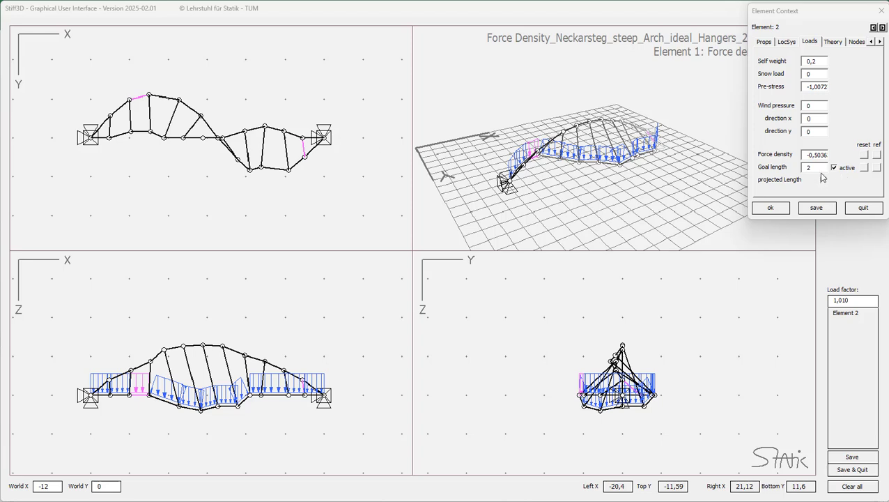
{"action": "left_click", "coordinate": [882, 27]}
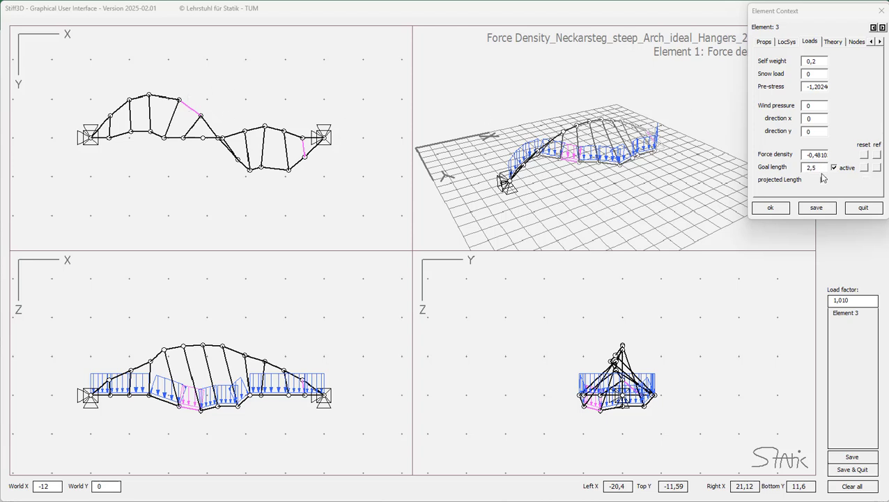
{"action": "left_click", "coordinate": [862, 208]}
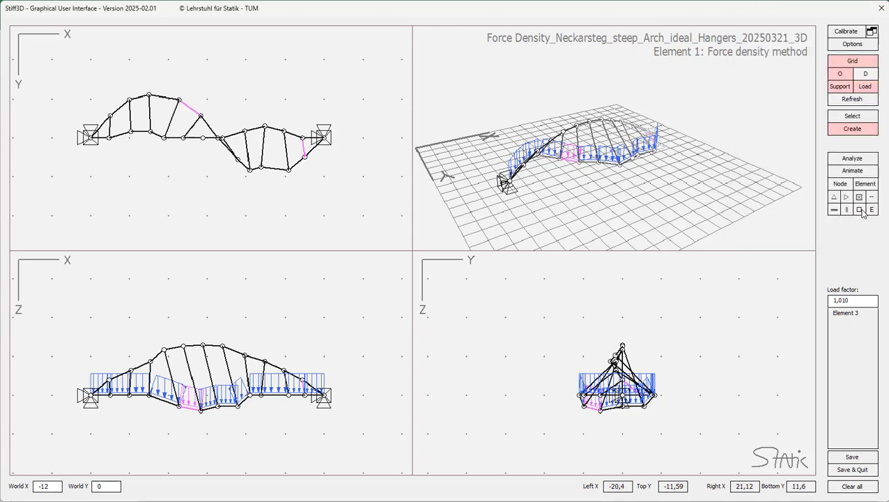
{"action": "left_click", "coordinate": [202, 118]}
{"action": "left_click", "coordinate": [192, 110]}
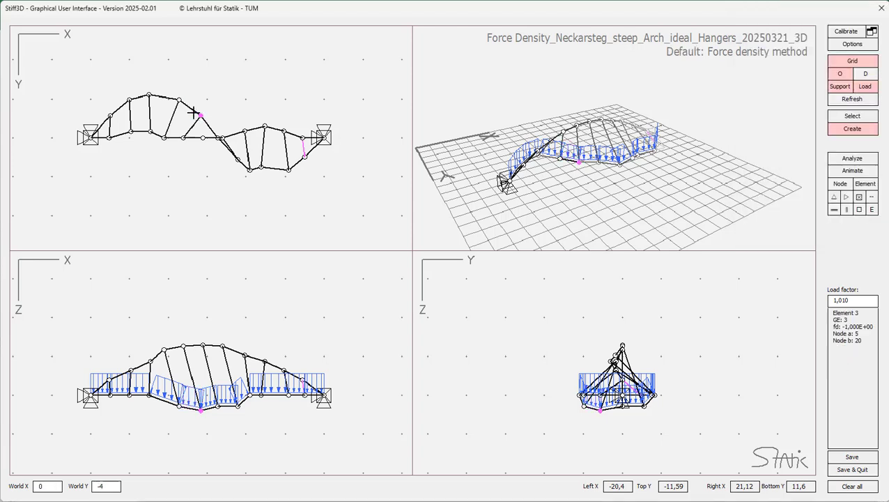
{"action": "left_click", "coordinate": [200, 115]}
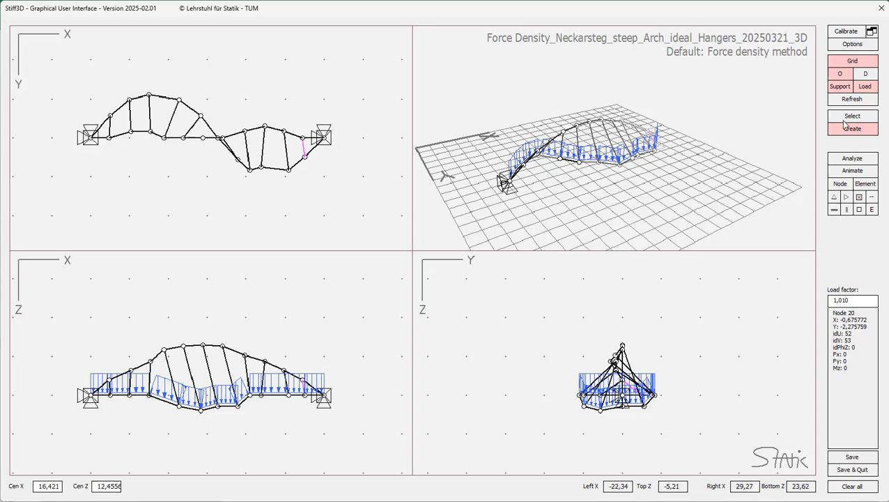
Run the force density analysis with the stabilization factor set to 0 and line search disabled.
{"action": "left_click", "coordinate": [852, 46]}
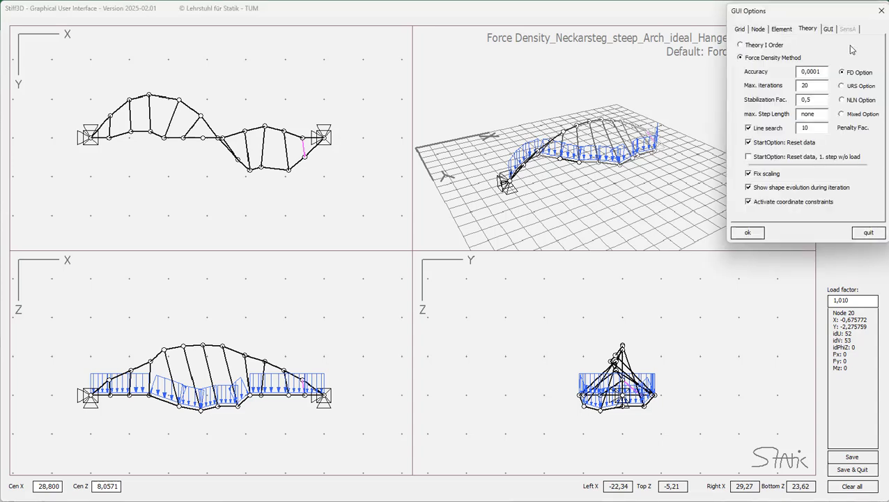
{"action": "left_click", "coordinate": [808, 31]}
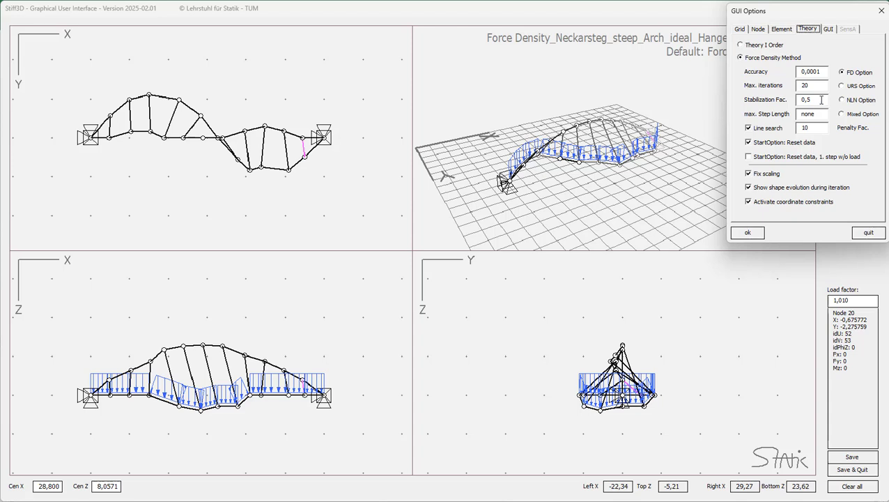
{"action": "left_click_drag", "start_coordinate": [821, 99], "coordinate": [786, 99]}
{"action": "type", "text": "0"}
{"action": "left_click", "coordinate": [749, 128]}
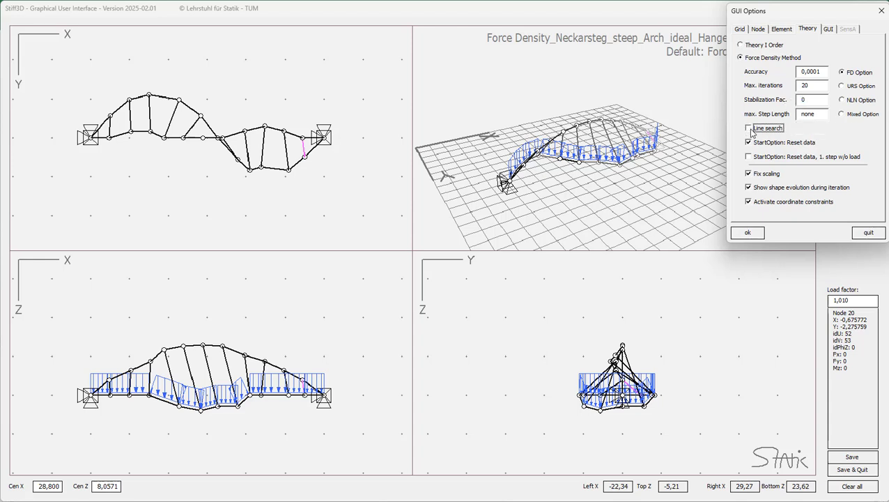
{"action": "left_click", "coordinate": [747, 232]}
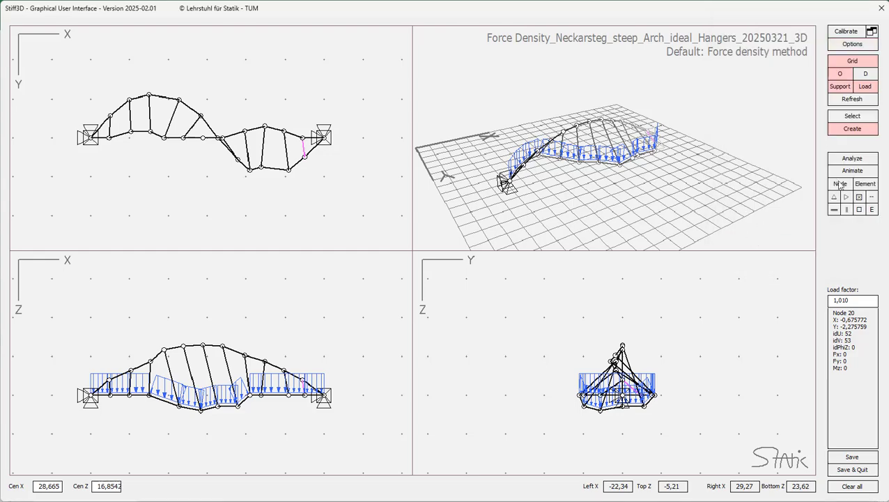
{"action": "left_click", "coordinate": [851, 159]}
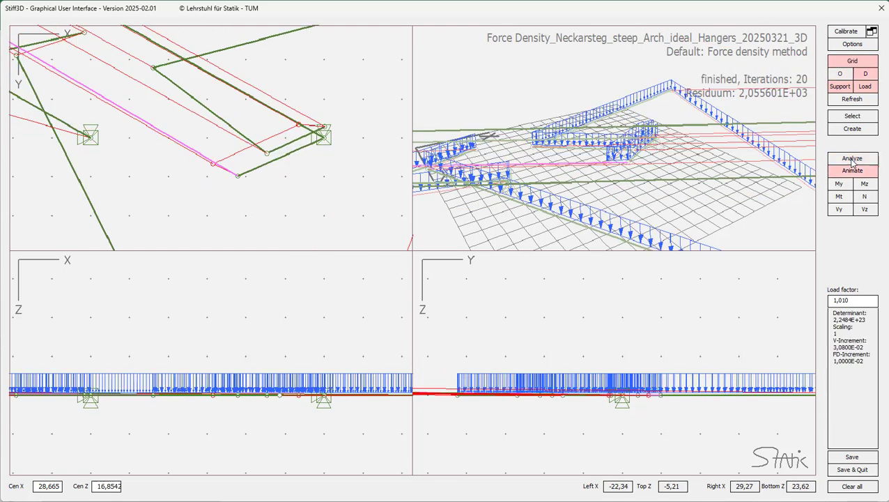
Set the stabilization factor of the Force Density Method to 0,5 and apply the options.
{"action": "left_click", "coordinate": [853, 44]}
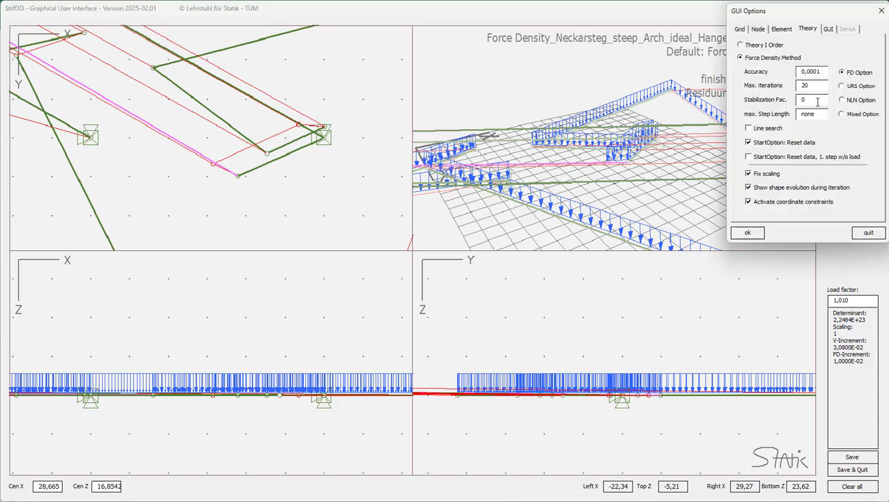
{"action": "type", "text": ",93"}
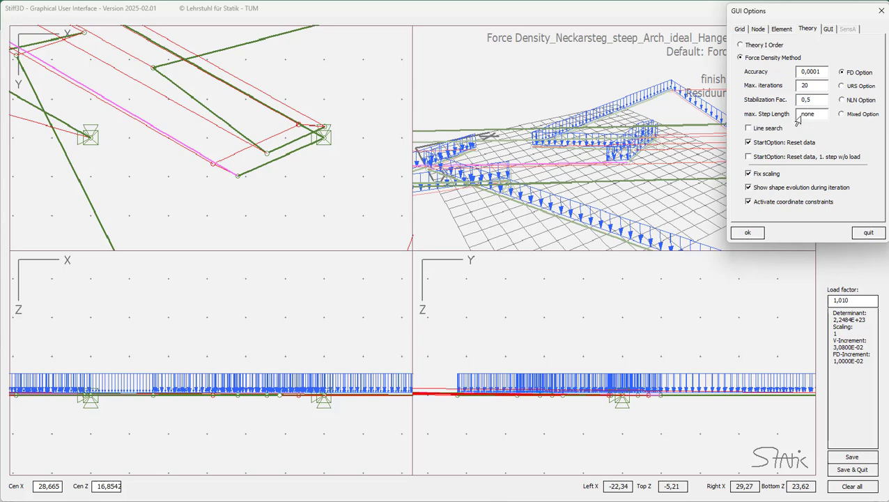
{"action": "type", "text": "5"}
{"action": "left_click", "coordinate": [758, 233]}
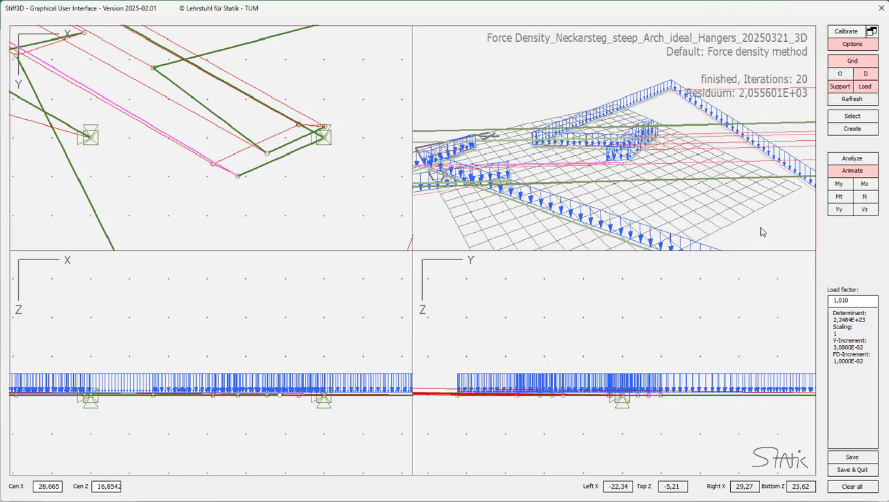
Run the force density analysis with stabilization factor 0,5, and rerun it with line search enabled at a penalty factor of 10.
{"action": "left_click", "coordinate": [856, 159]}
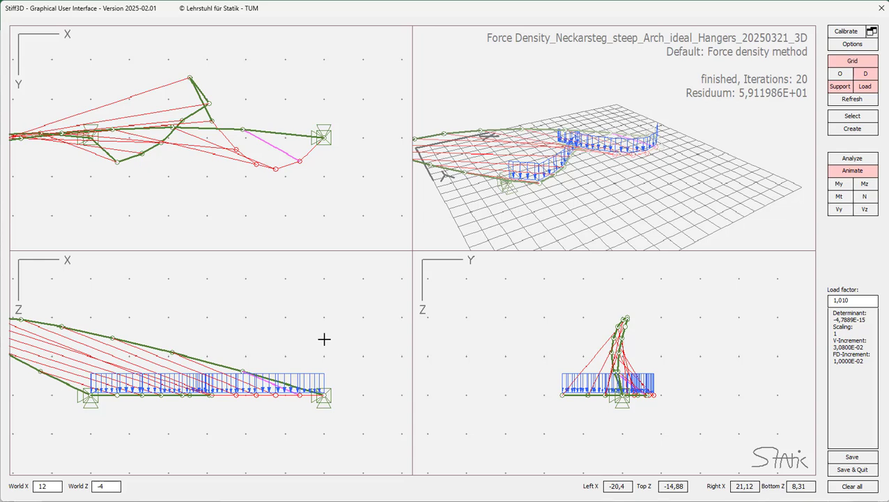
{"action": "left_click", "coordinate": [852, 44]}
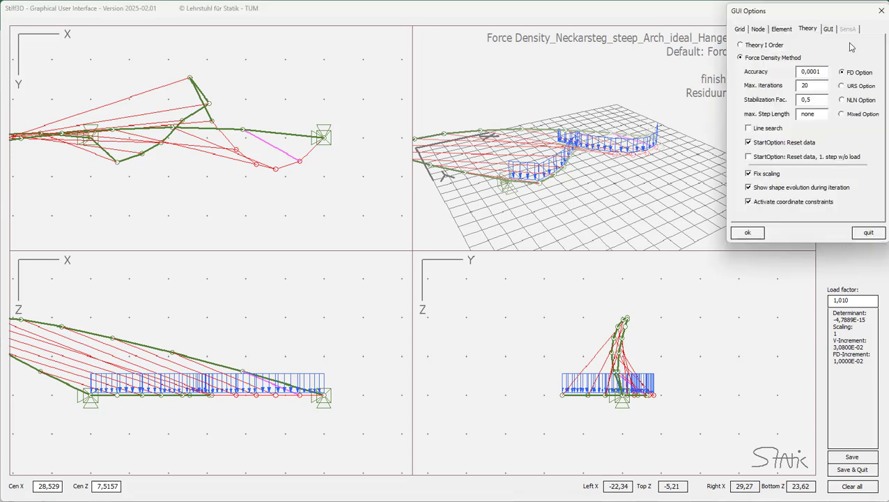
{"action": "left_click", "coordinate": [764, 129]}
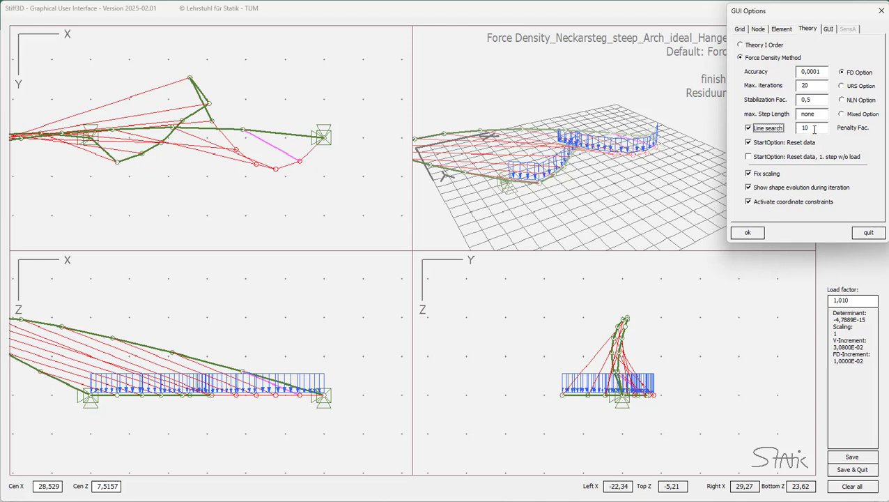
{"action": "left_click", "coordinate": [750, 233]}
{"action": "left_click", "coordinate": [851, 159]}
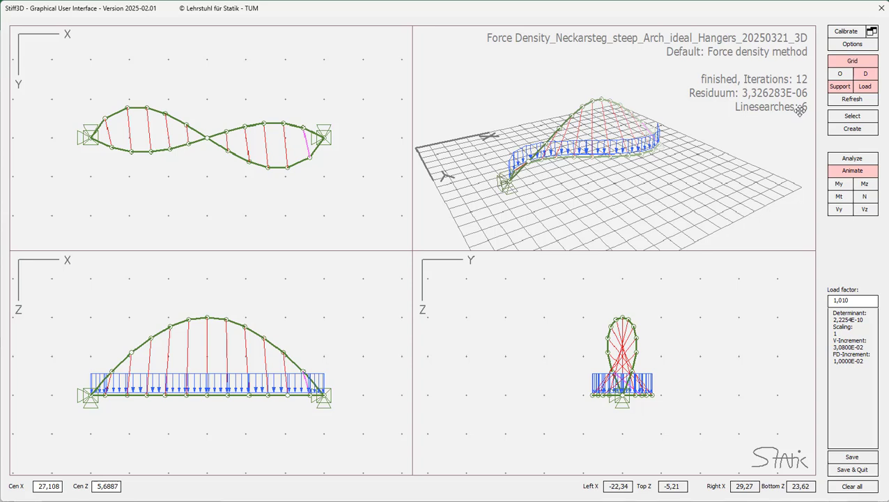
Set the line search penalty factor to 100 and rerun the force density analysis.
{"action": "left_click", "coordinate": [853, 44]}
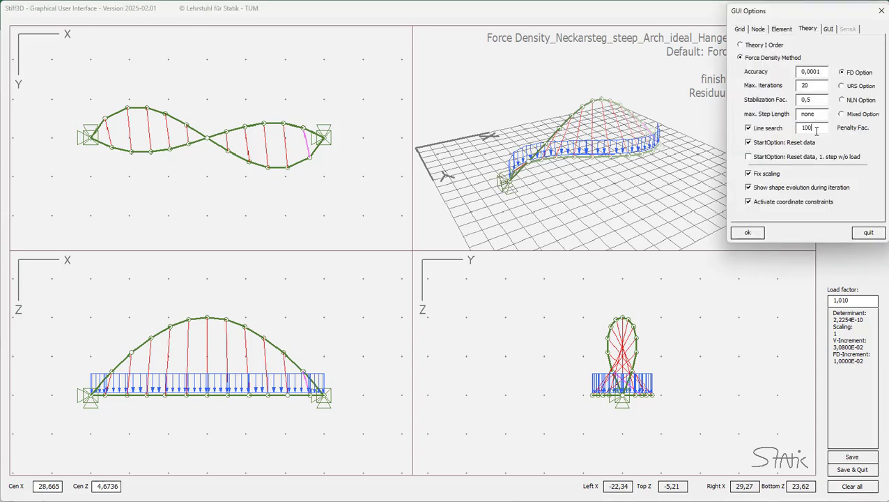
{"action": "left_click", "coordinate": [748, 233]}
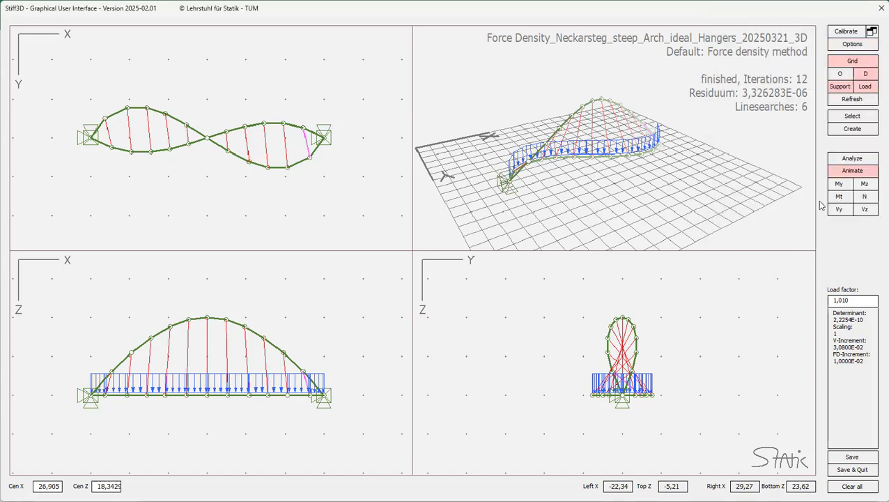
{"action": "left_click", "coordinate": [853, 159]}
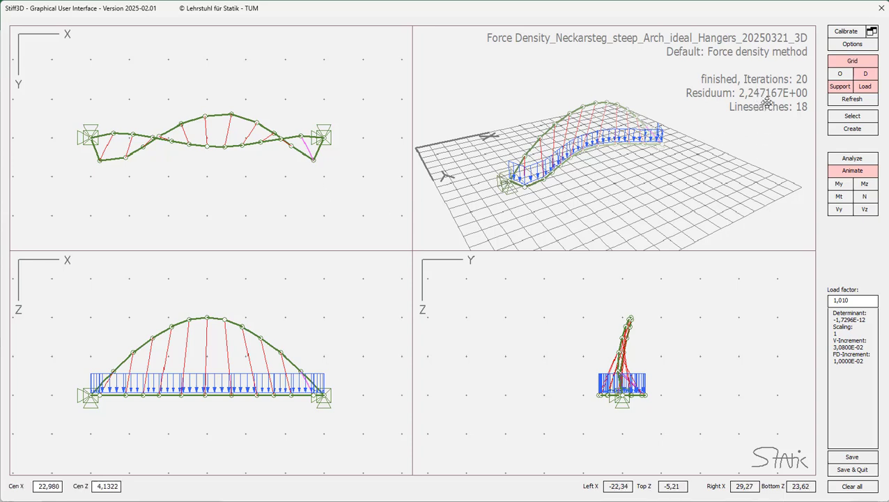
Lower the line search penalty factor to 1 and rerun the force density analysis.
{"action": "left_click", "coordinate": [847, 45]}
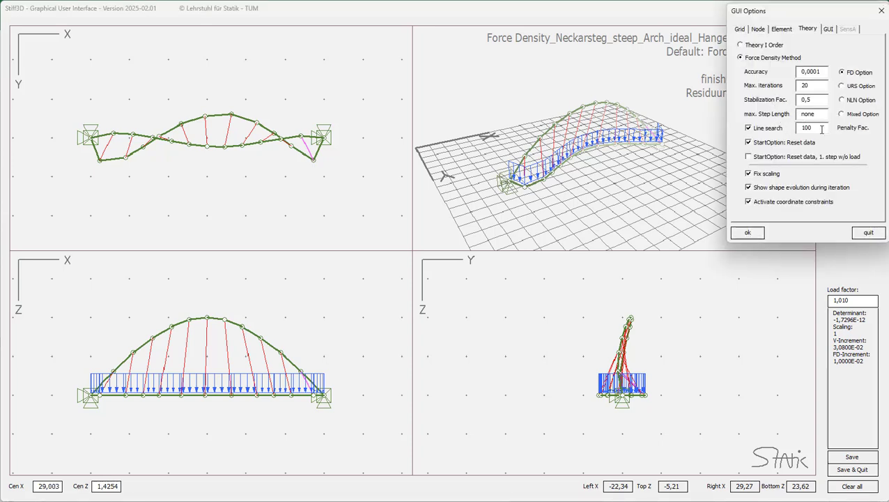
{"action": "left_click_drag", "start_coordinate": [819, 129], "coordinate": [780, 129]}
{"action": "type", "text": "1"}
{"action": "left_click", "coordinate": [753, 232]}
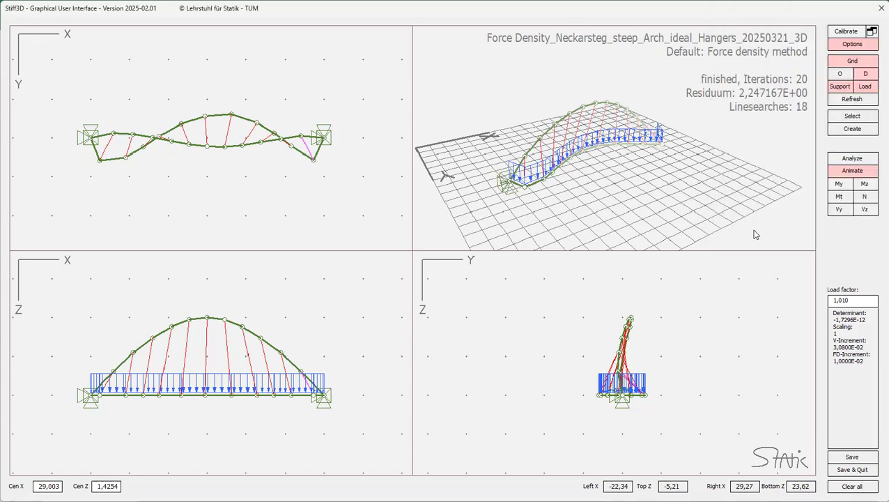
{"action": "left_click", "coordinate": [843, 160]}
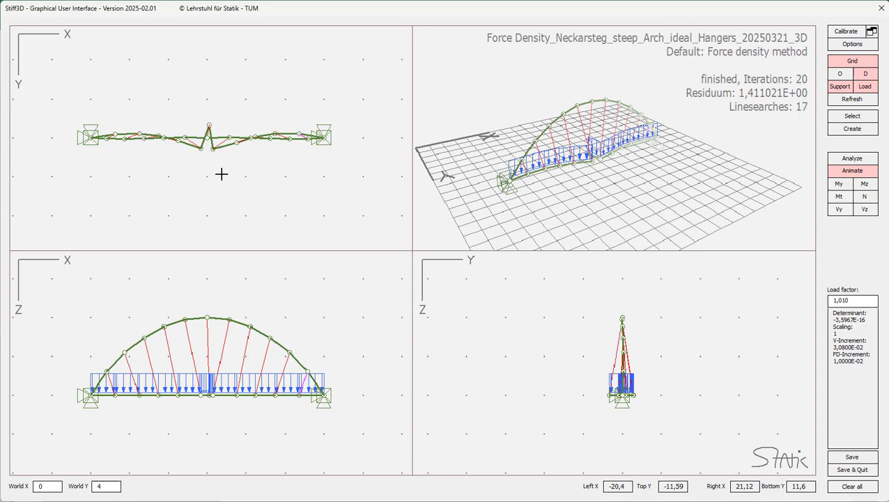
Restore the line search penalty factor to 10 and rerun the force density analysis.
{"action": "left_click", "coordinate": [849, 44]}
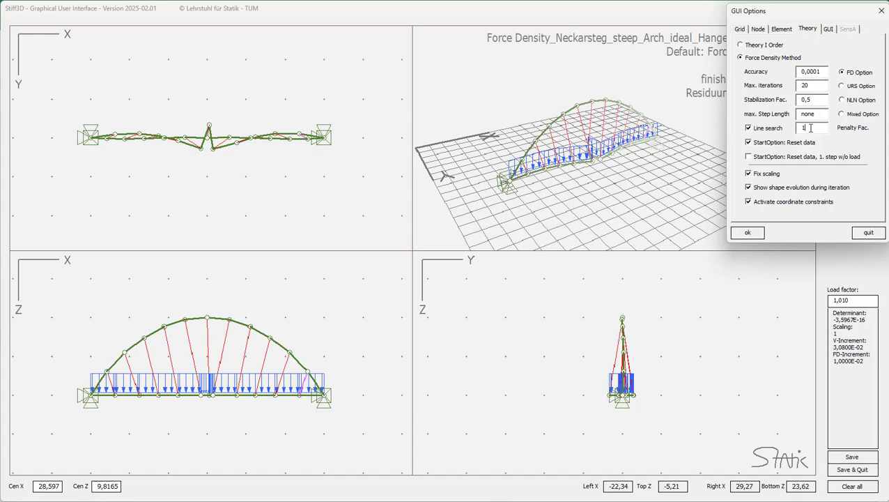
{"action": "left_click", "coordinate": [754, 235]}
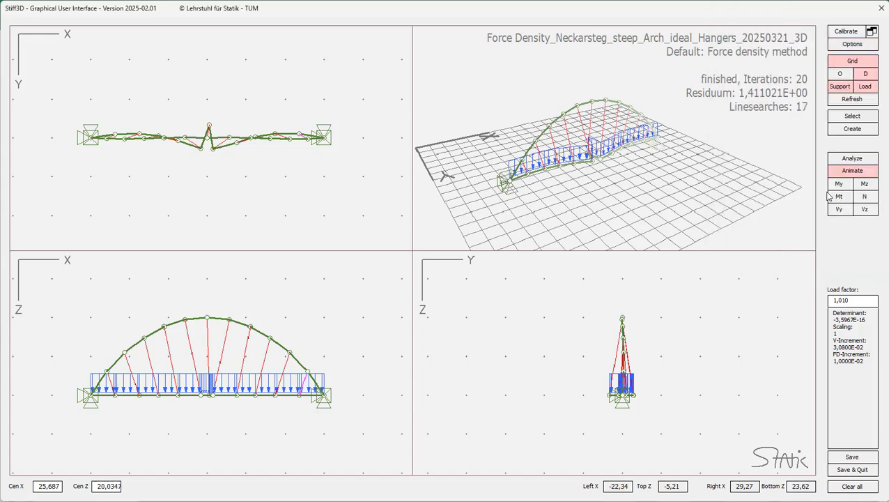
{"action": "left_click", "coordinate": [862, 159]}
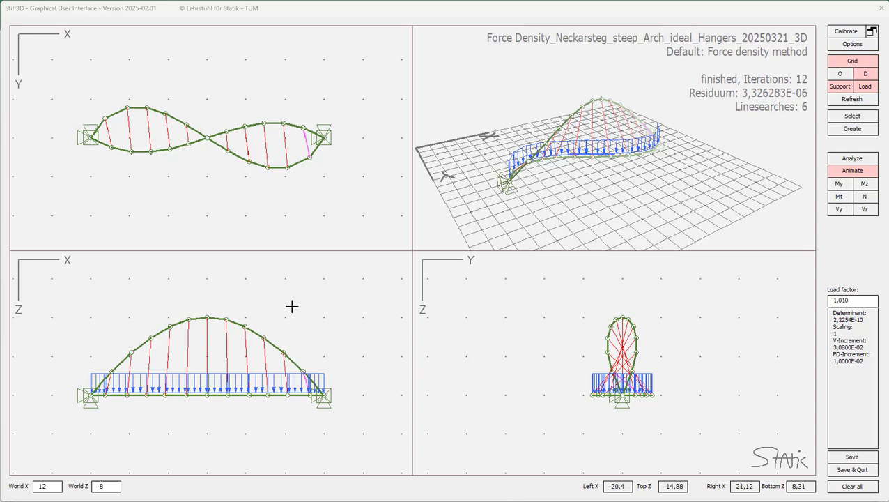
Compare the original and deformed coordinates of the arch crown node 10 with its Z goal coordinate, and quit without saving.
{"action": "left_click", "coordinate": [208, 318]}
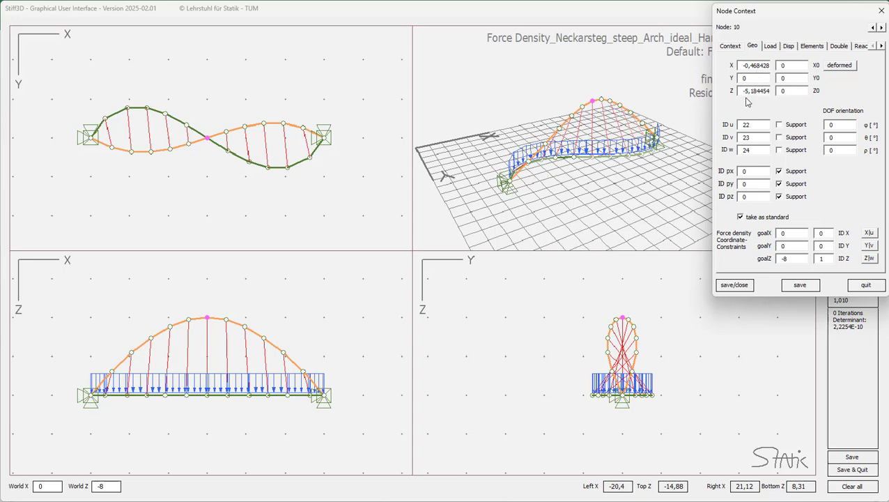
{"action": "left_click", "coordinate": [840, 65]}
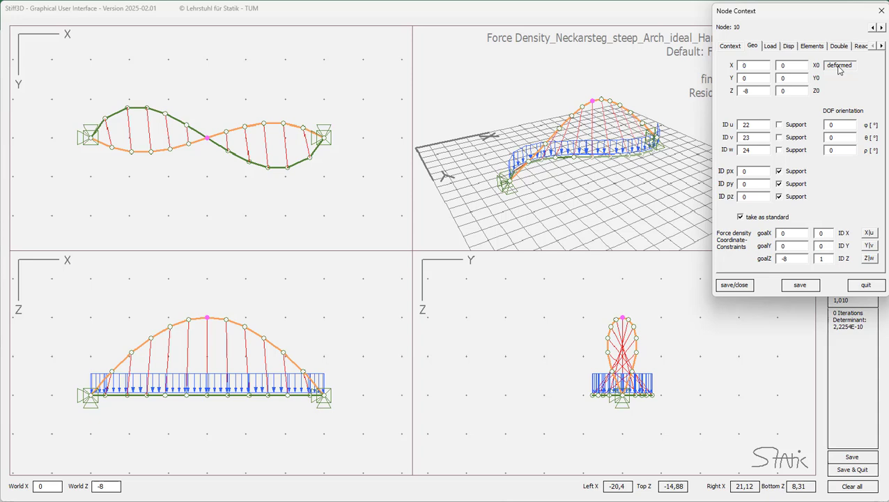
{"action": "left_click", "coordinate": [840, 66]}
{"action": "left_click", "coordinate": [840, 66]}
{"action": "left_click", "coordinate": [840, 65]}
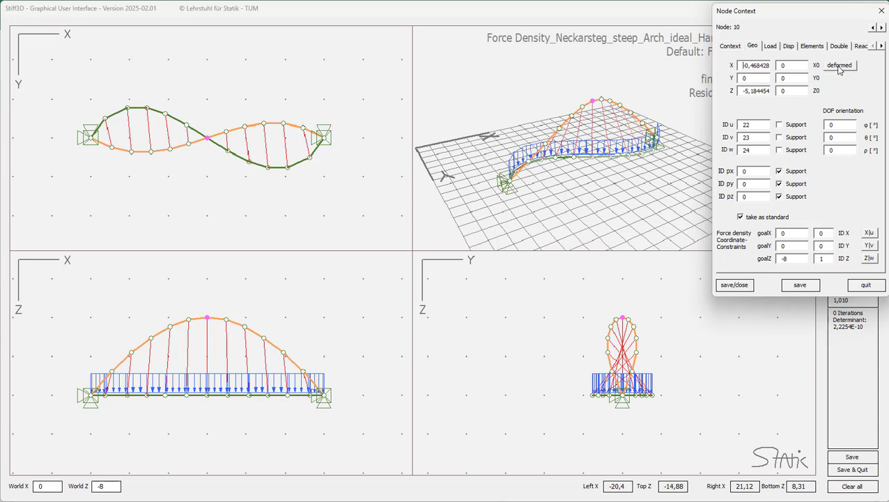
{"action": "left_click", "coordinate": [854, 285]}
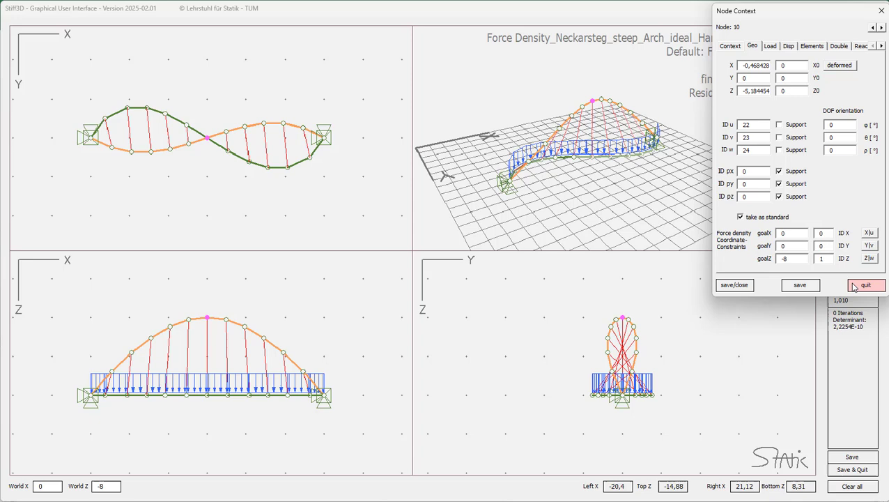
{"action": "left_click", "coordinate": [207, 318]}
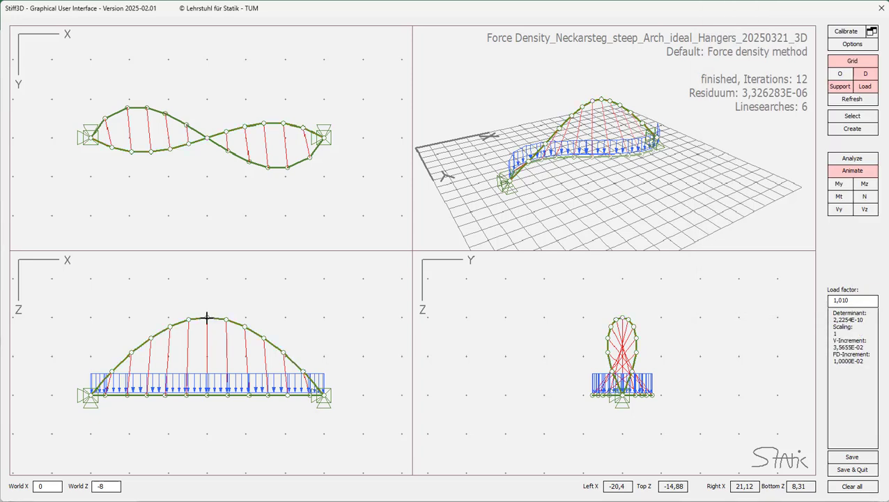
Compare the original and deformed coordinates of mid-deck node 3 with its Z goal coordinate, and quit without saving.
{"action": "right_click", "coordinate": [207, 395]}
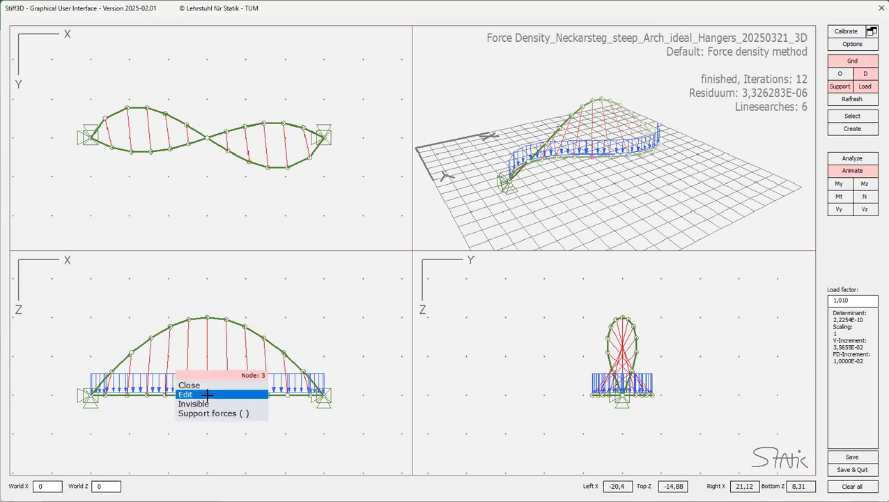
{"action": "left_click", "coordinate": [207, 395]}
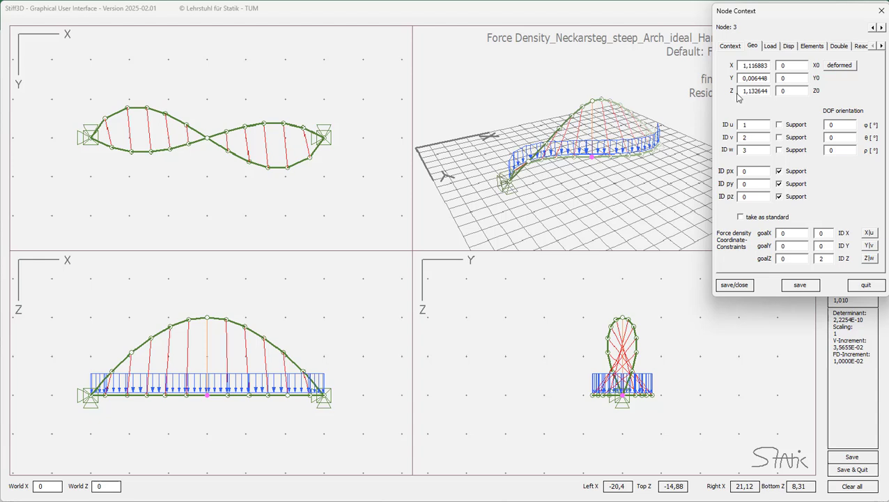
{"action": "left_click", "coordinate": [841, 65]}
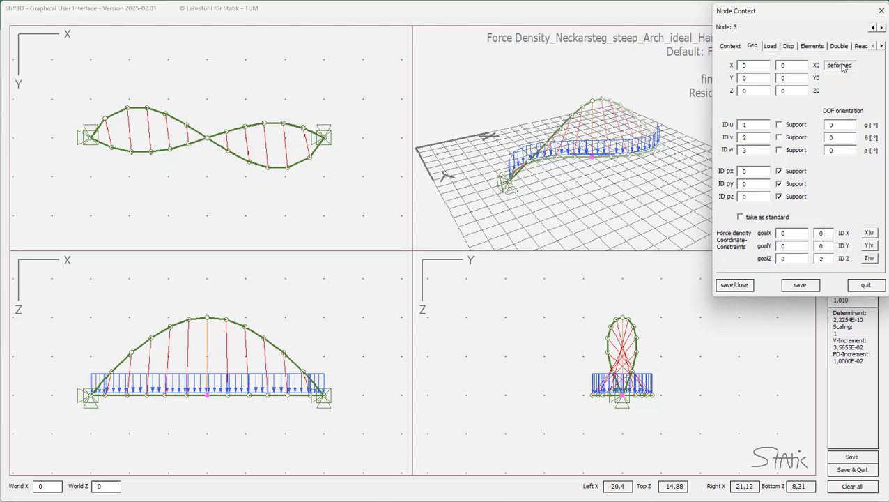
{"action": "left_click", "coordinate": [842, 66]}
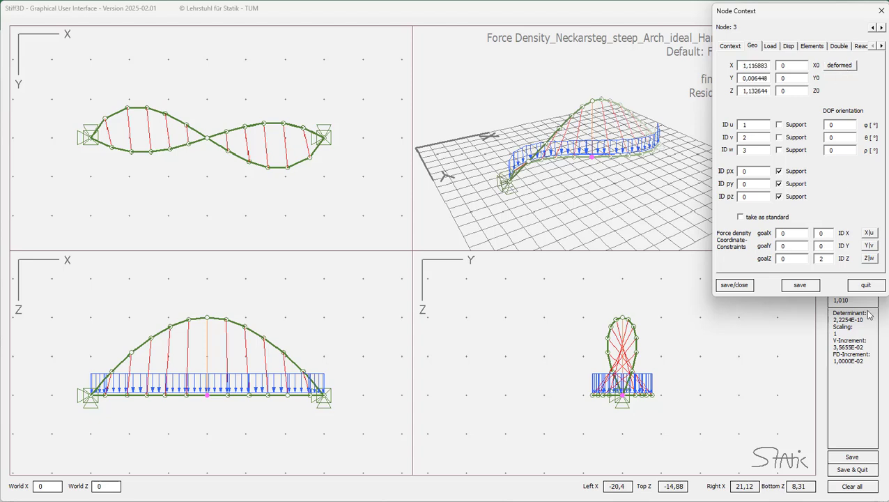
{"action": "left_click", "coordinate": [861, 286]}
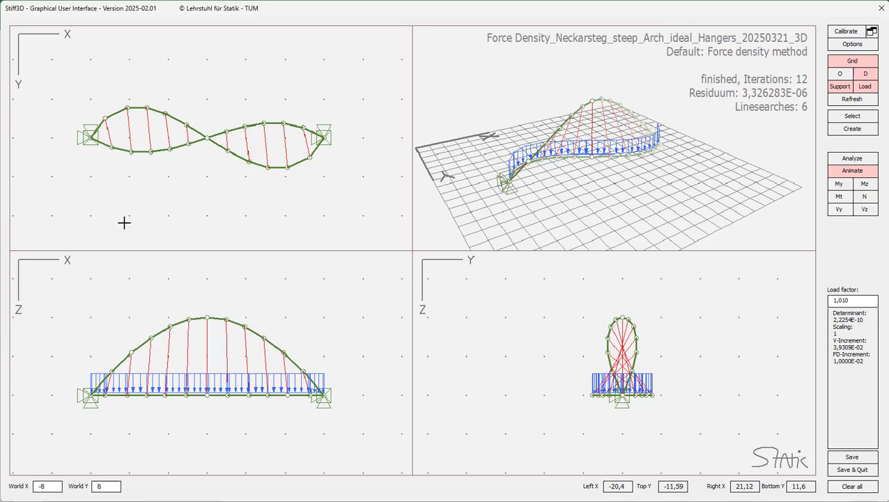
Display the element length result for deck element 24, projected in the XY plane.
{"action": "left_click", "coordinate": [113, 114]}
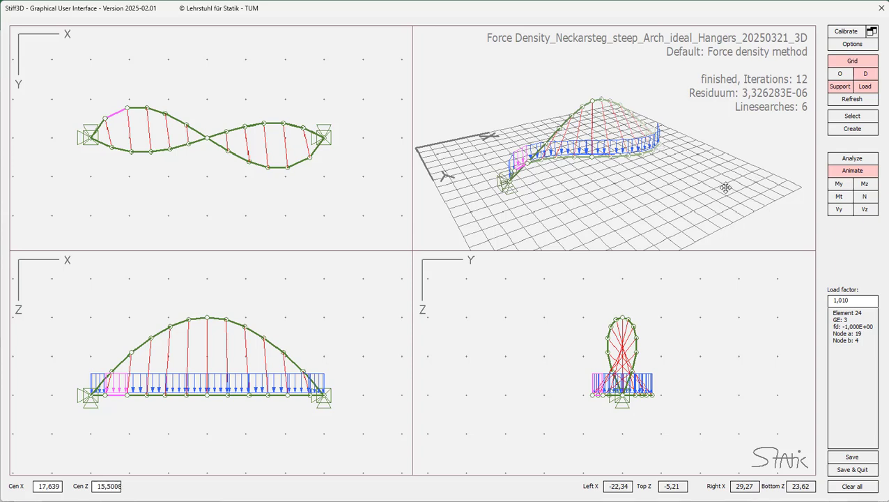
{"action": "left_click", "coordinate": [870, 199]}
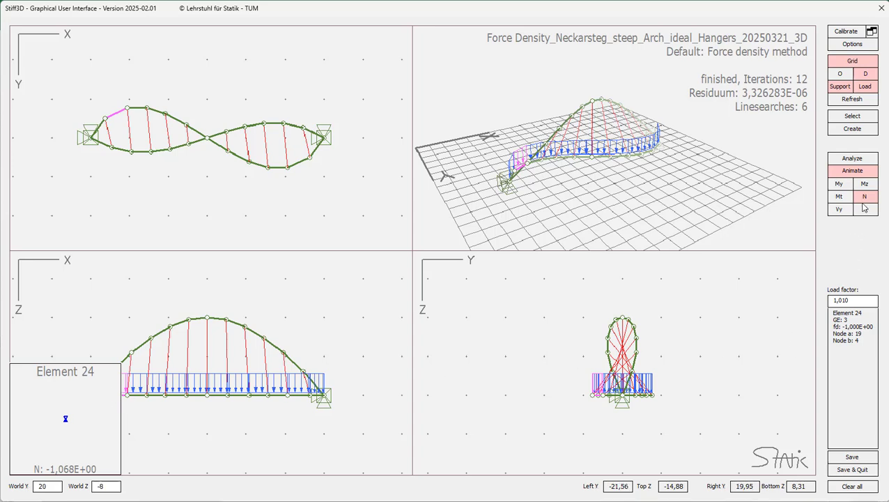
{"action": "right_click", "coordinate": [70, 320]}
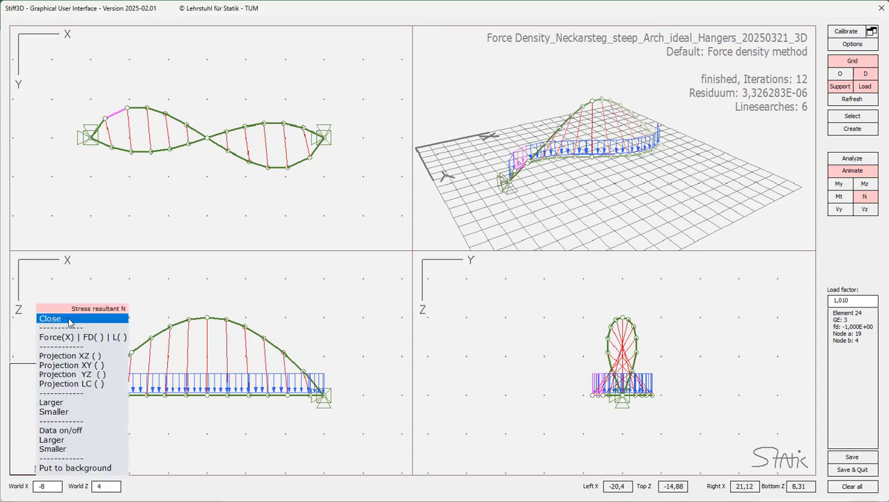
{"action": "left_click", "coordinate": [75, 365]}
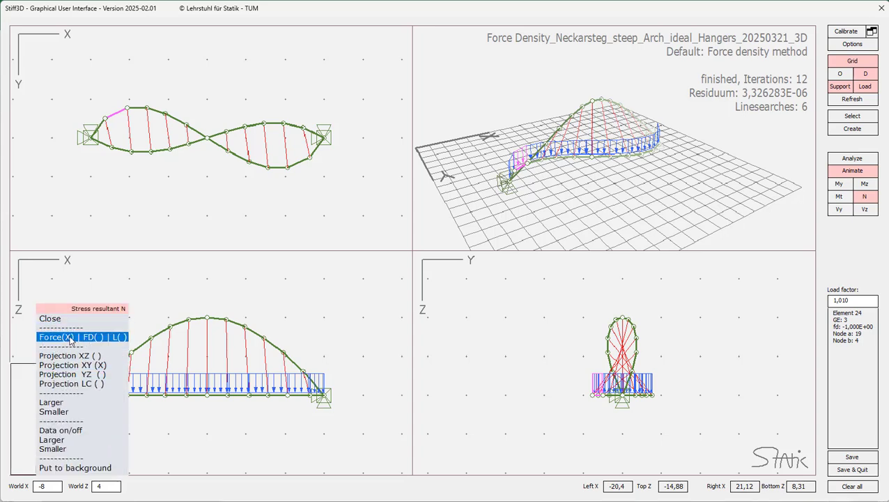
{"action": "left_click", "coordinate": [66, 339]}
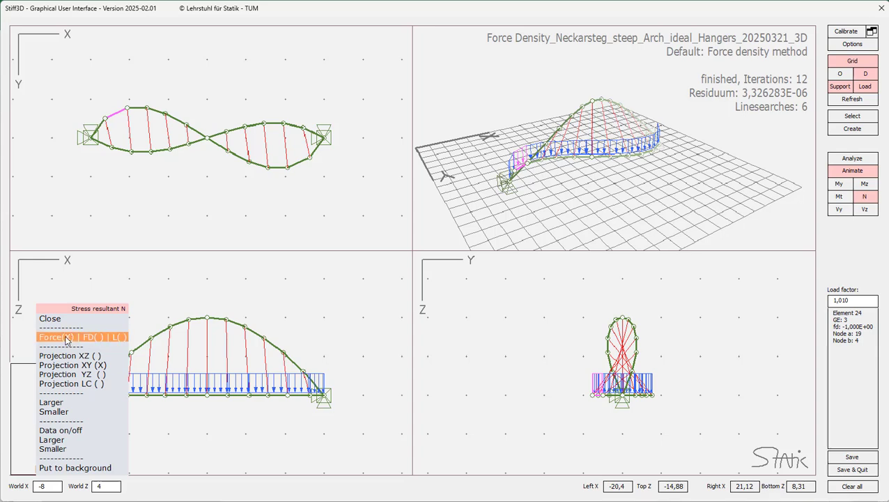
{"action": "left_click", "coordinate": [117, 338]}
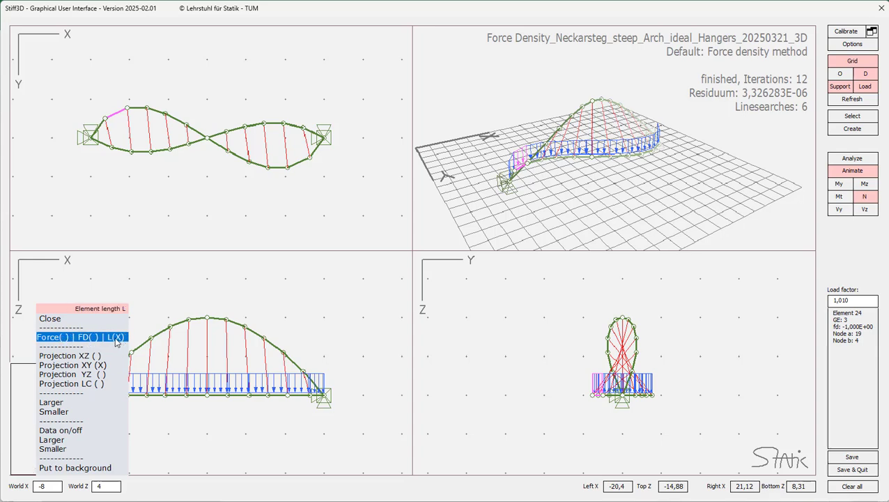
{"action": "left_click", "coordinate": [53, 319]}
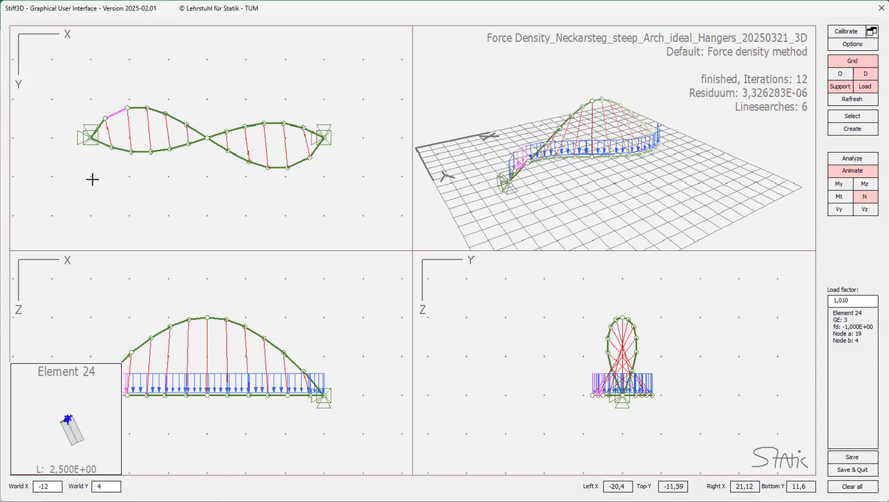
Check the resulting lengths of deck elements 1 and 2, and compare element 2 with its goal length in the load properties.
{"action": "left_click", "coordinate": [95, 128]}
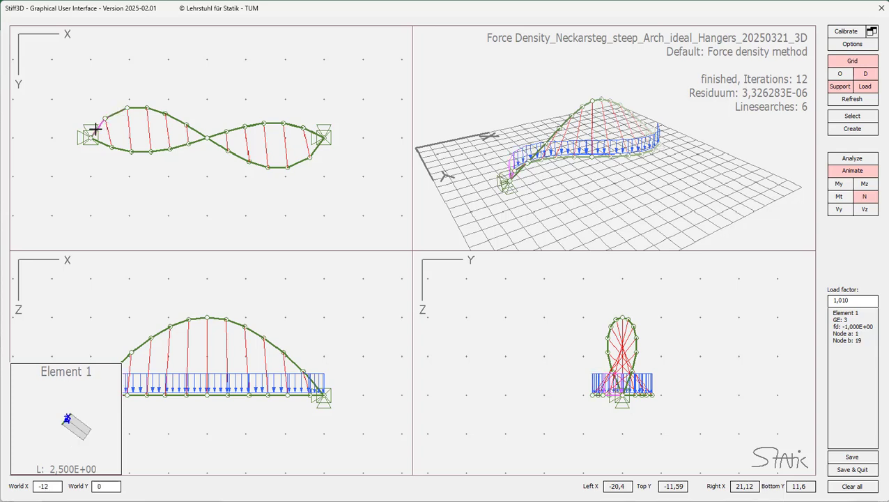
{"action": "left_click", "coordinate": [138, 109]}
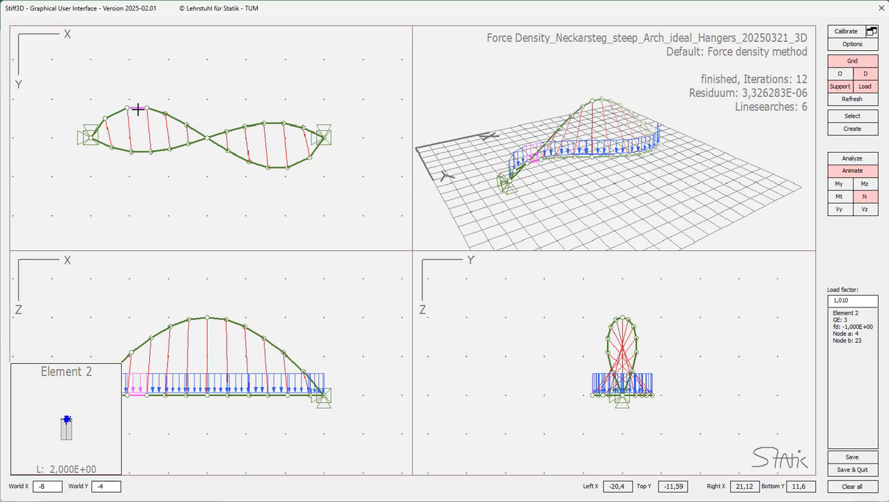
{"action": "right_click", "coordinate": [138, 109]}
{"action": "left_click", "coordinate": [136, 109]}
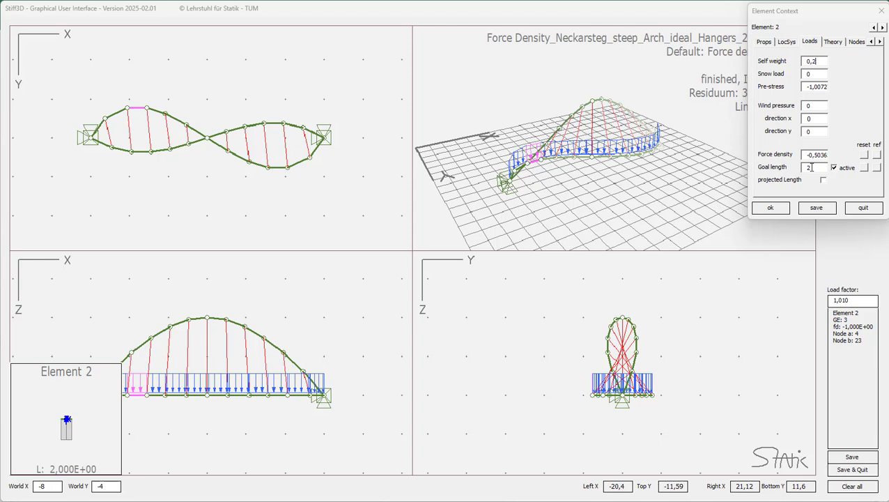
{"action": "left_click", "coordinate": [871, 210]}
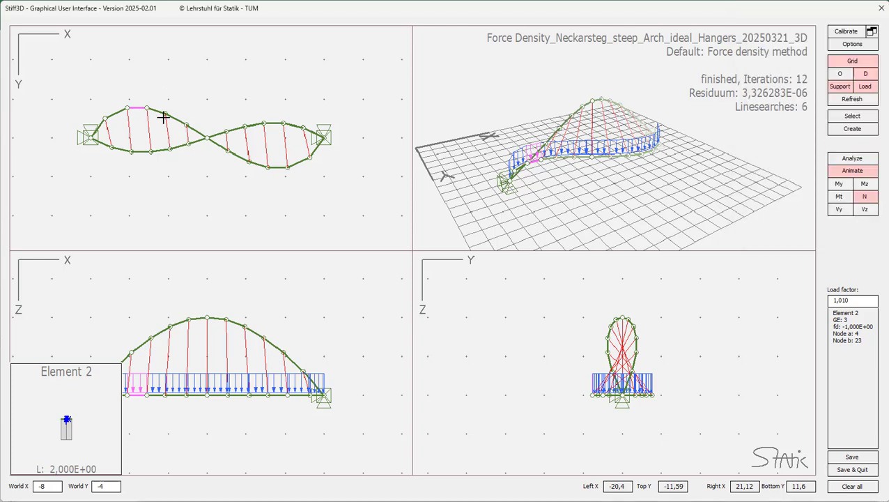
Rerun the force density analysis with the current line search settings.
{"action": "left_click", "coordinate": [861, 159]}
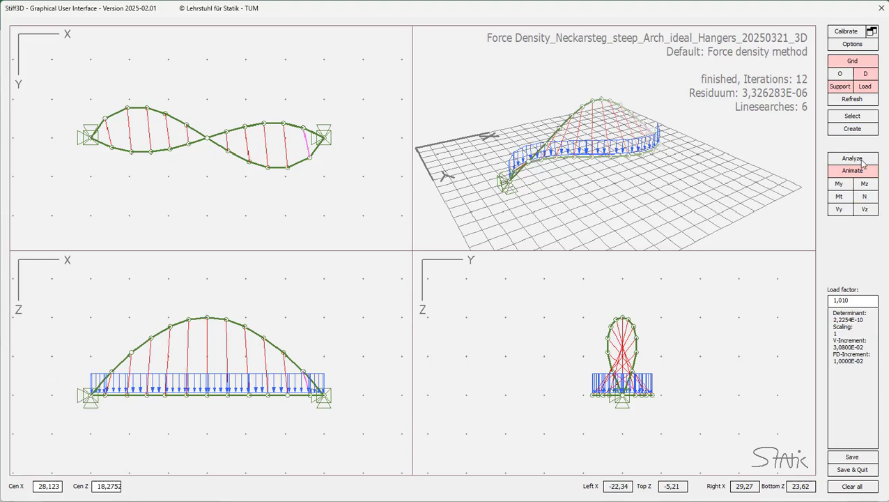